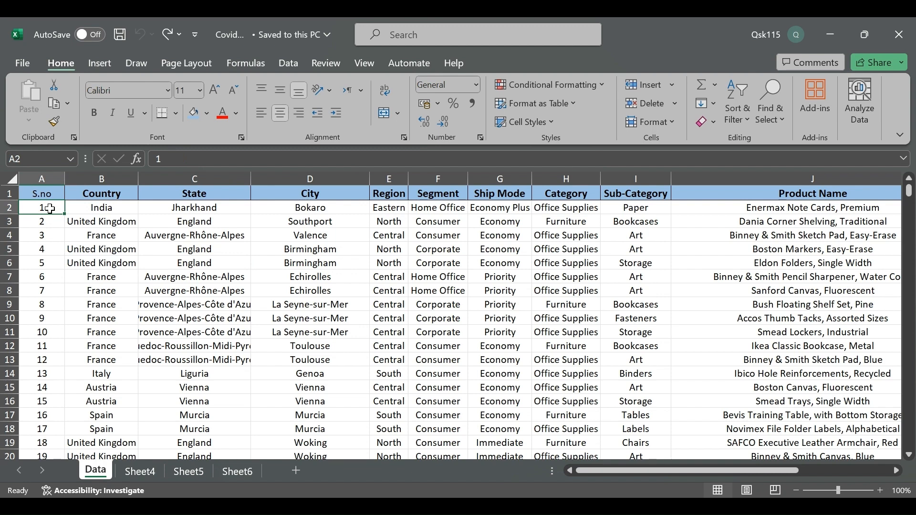
# Step: Look down through the rows of the Data sheet past row 2449, and return to the header row
pyautogui.press('Down')
pyautogui.press('Down')
pyautogui.press('Down')
pyautogui.press('Down')
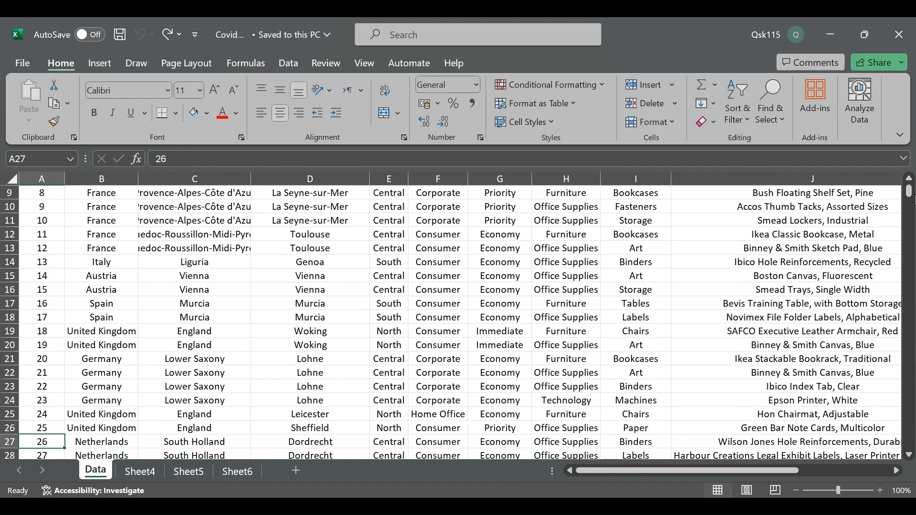
pyautogui.moveTo(910, 195); pyautogui.dragTo(911, 271)
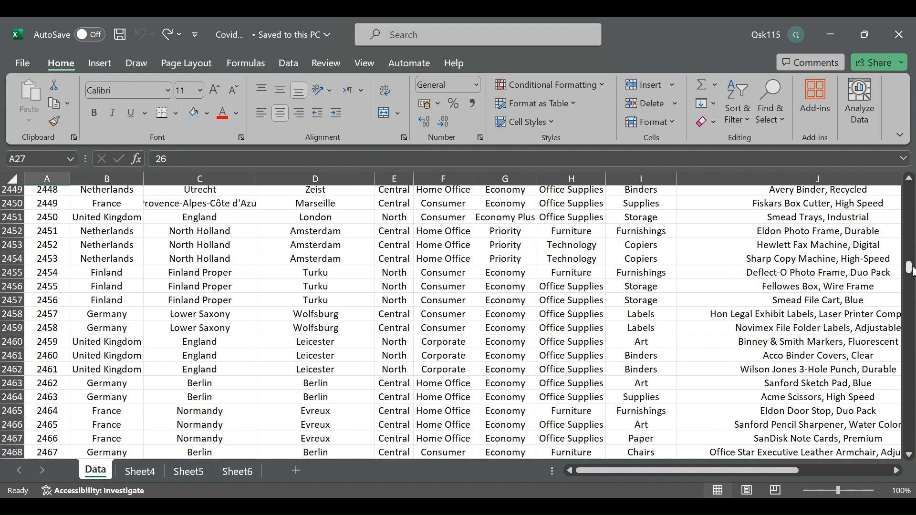
pyautogui.moveTo(912, 271); pyautogui.dragTo(910, 191)
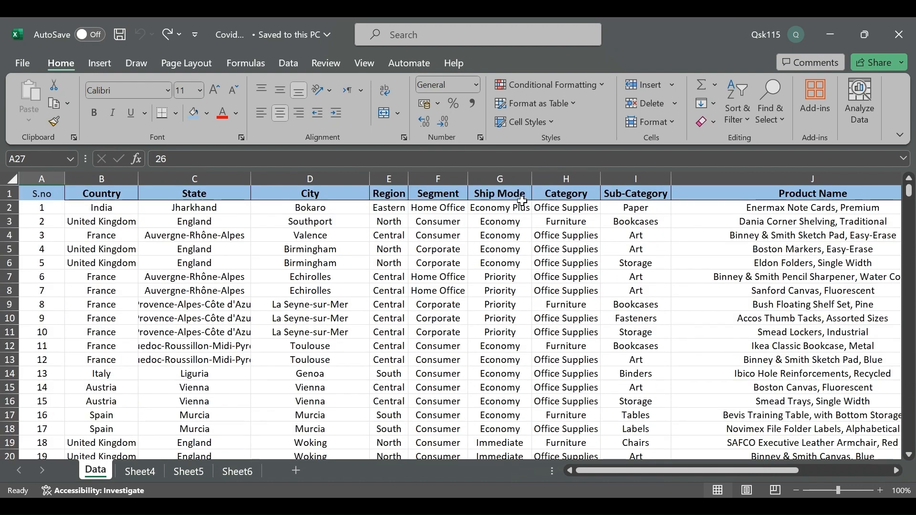
# Step: Step cell by cell along the header row from S.no in A1 to the empty cell Q1
pyautogui.click(31, 193)
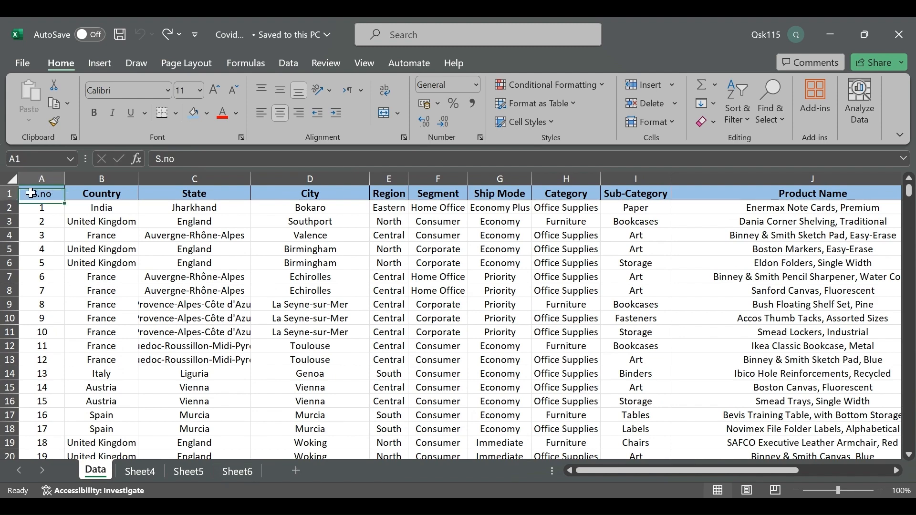
pyautogui.press('Right')
pyautogui.press('Right')
pyautogui.press('Right')
pyautogui.press('Right')
pyautogui.press('Right')
pyautogui.press('Right')
pyautogui.press('Right')
pyautogui.press('Right')
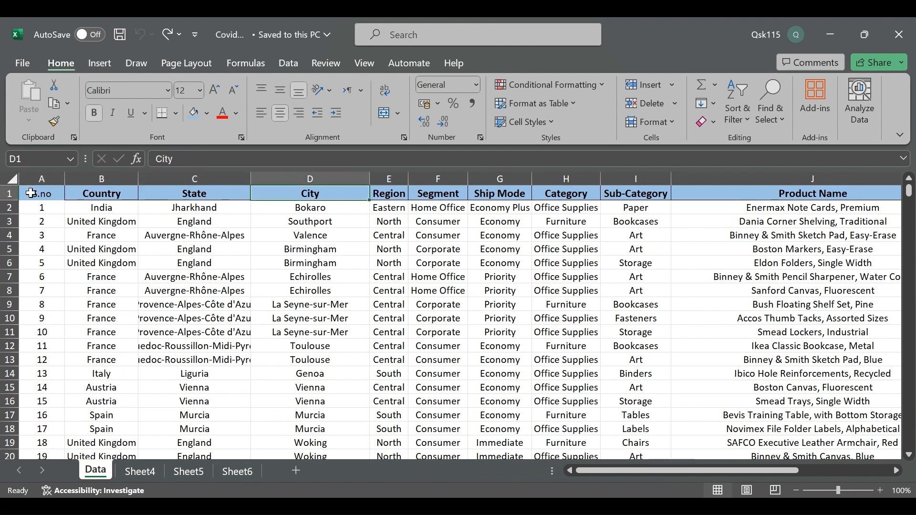
pyautogui.press('Right')
pyautogui.press('Right')
pyautogui.press('Right')
pyautogui.press('Right')
pyautogui.press('Right')
pyautogui.press('Right')
pyautogui.press('Right')
pyautogui.press('Right')
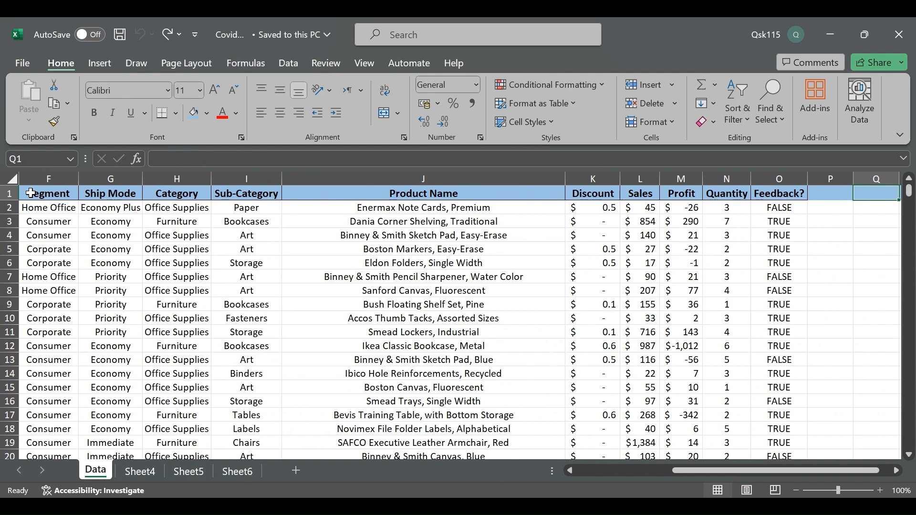
# Step: Step back cell by cell along the header row from Q1 to the S.no header in A1
pyautogui.press('Left')
pyautogui.press('Left')
pyautogui.press('Left')
pyautogui.press('Left')
pyautogui.press('Left')
pyautogui.press('Left')
pyautogui.press('Left')
pyautogui.press('Left')
pyautogui.press('Left')
pyautogui.press('Left')
pyautogui.press('Left')
pyautogui.press('Left')
pyautogui.press('Left')
pyautogui.press('Left')
pyautogui.press('Left')
pyautogui.press('Left')
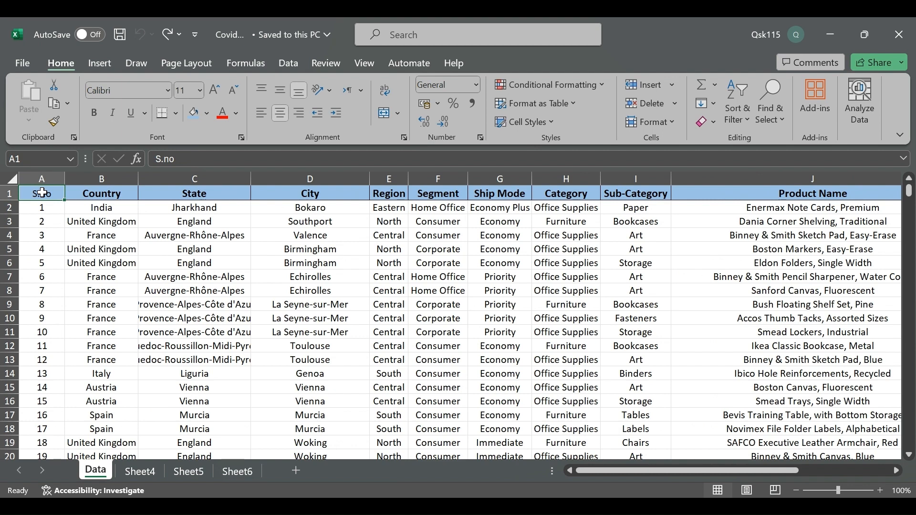
# Step: Jump from A1 to the last filled cell of column A and to the last header, returning to A1 each time
pyautogui.hotkey('ctrl', 'Down')
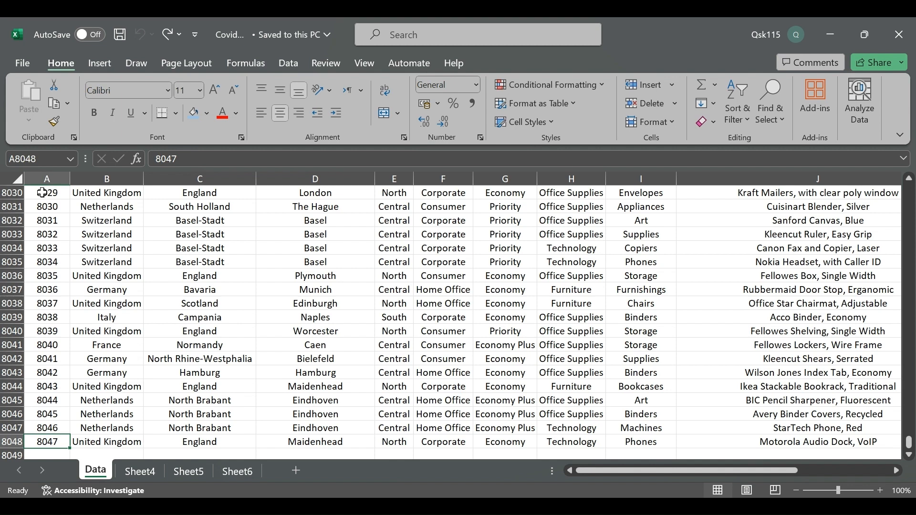
pyautogui.hotkey('ctrl', 'Home')
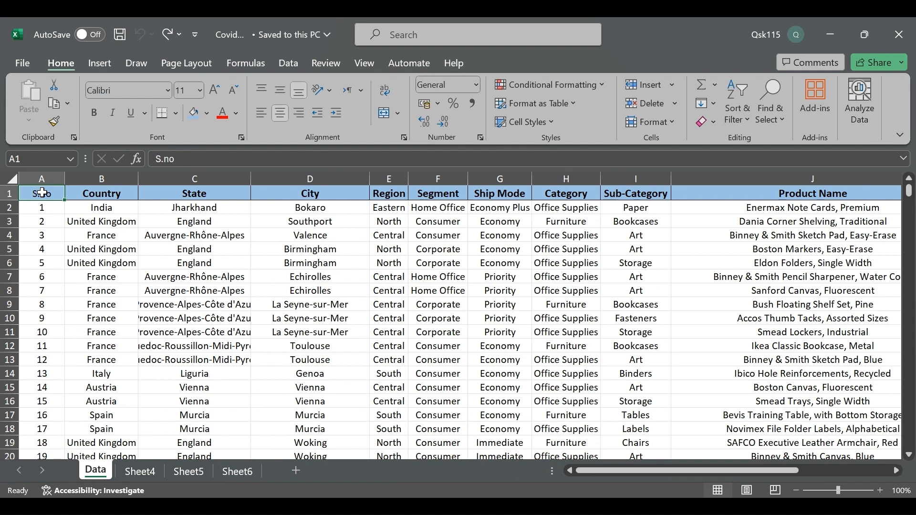
pyautogui.hotkey('ctrl', 'Right')
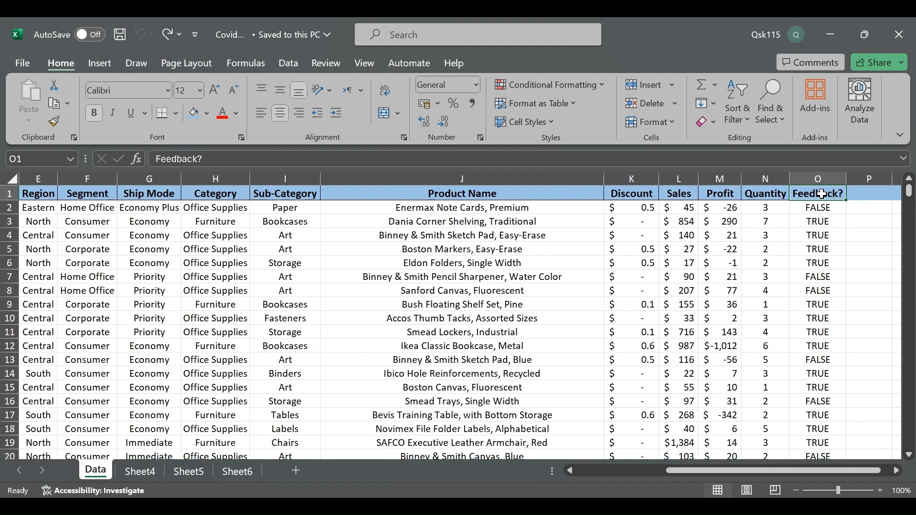
pyautogui.hotkey('ctrl', 'Home')
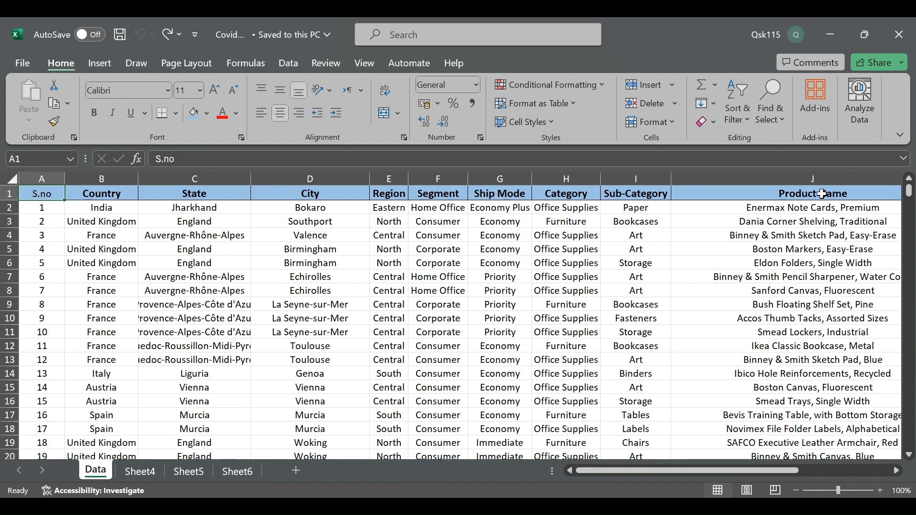
# Step: Select the S.no column data from A1 down to A8048, and reselect it from A8048 up to A1 before clearing the selection
pyautogui.hotkey('ctrl', 'shift', 'Down')
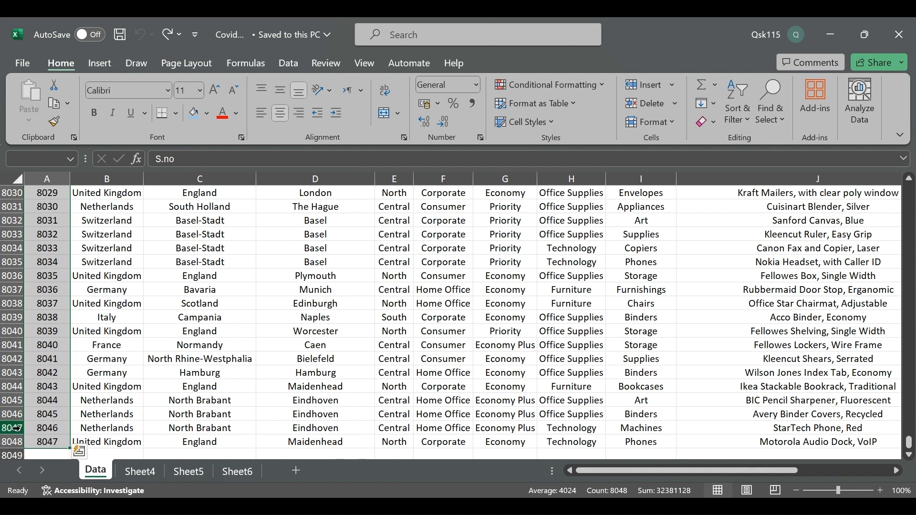
pyautogui.click(51, 441)
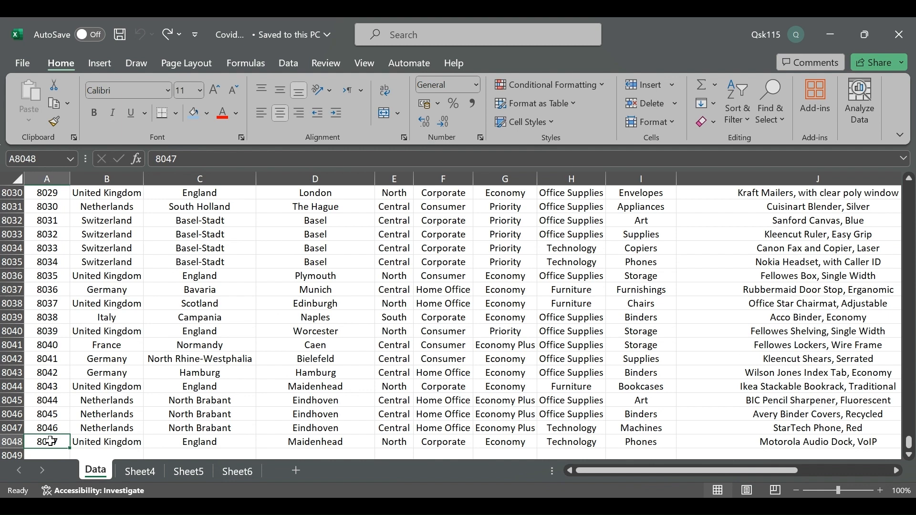
pyautogui.hotkey('ctrl', 'shift', 'Up')
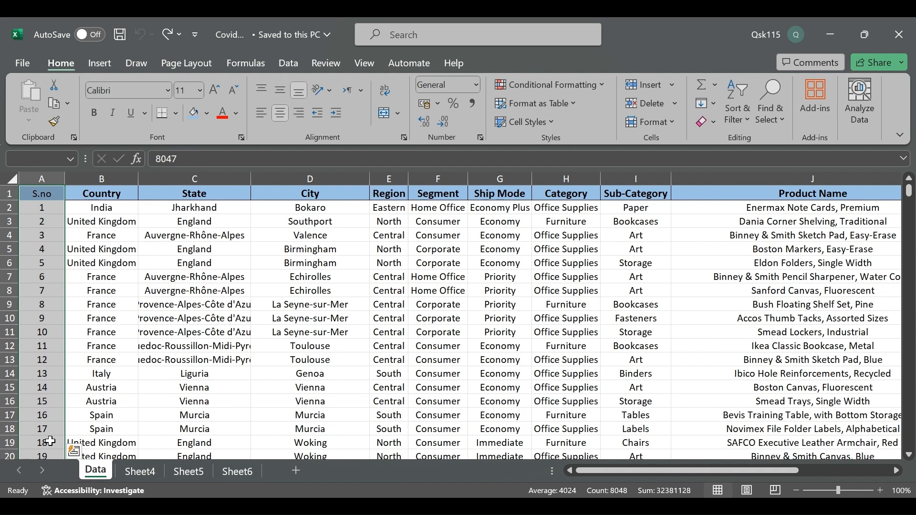
pyautogui.click(96, 374)
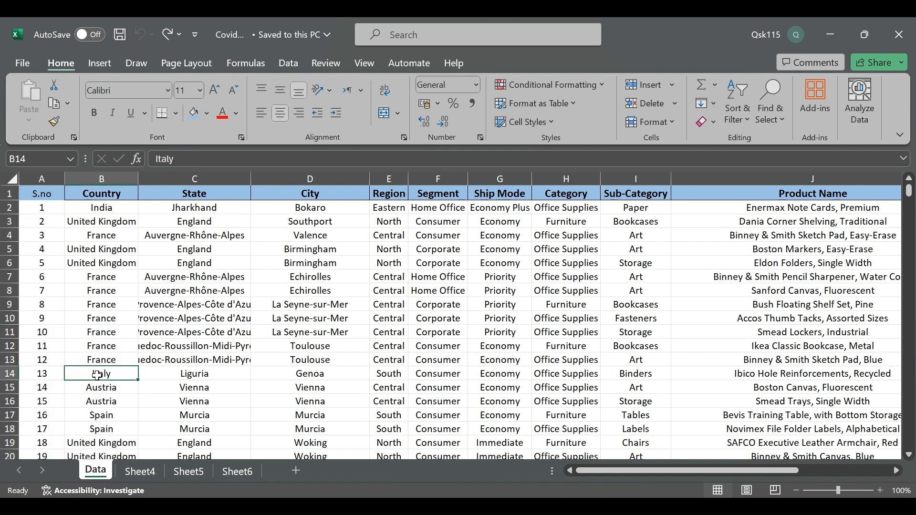
# Step: Select all of row 1, and select only headers A1 to O1 in both directions, ending on cell G12
pyautogui.click(7, 194)
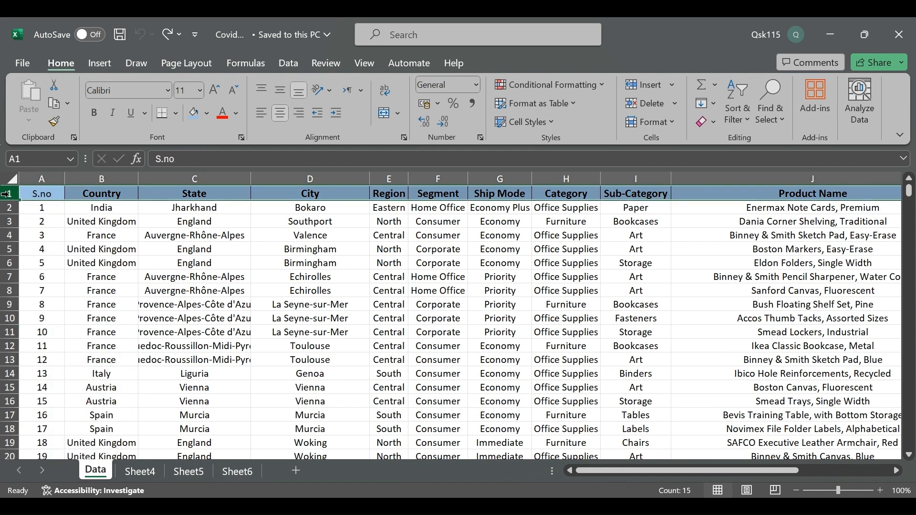
pyautogui.click(31, 195)
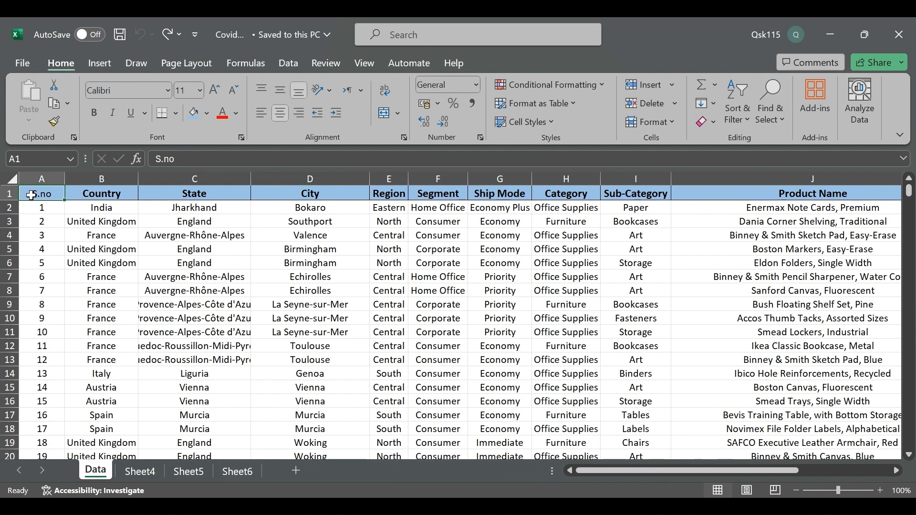
pyautogui.hotkey('ctrl', 'shift', 'Right')
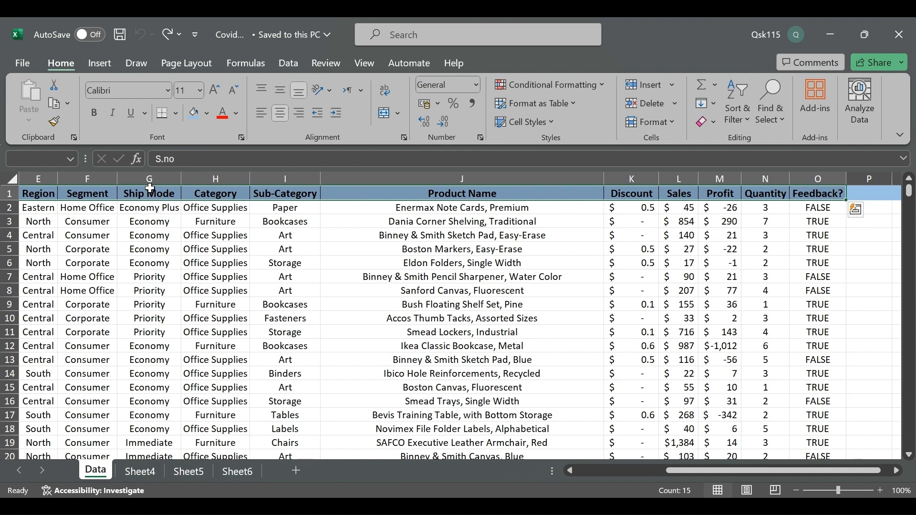
pyautogui.click(804, 195)
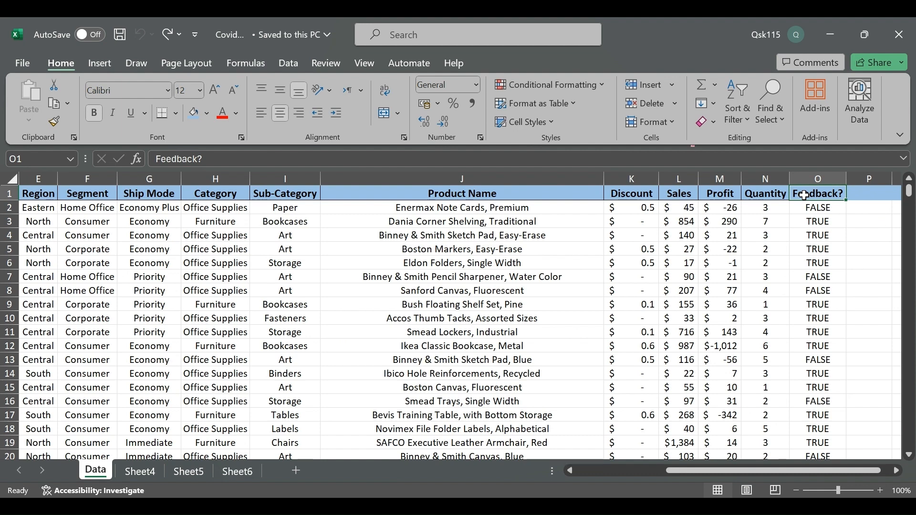
pyautogui.hotkey('ctrl', 'shift', 'Left')
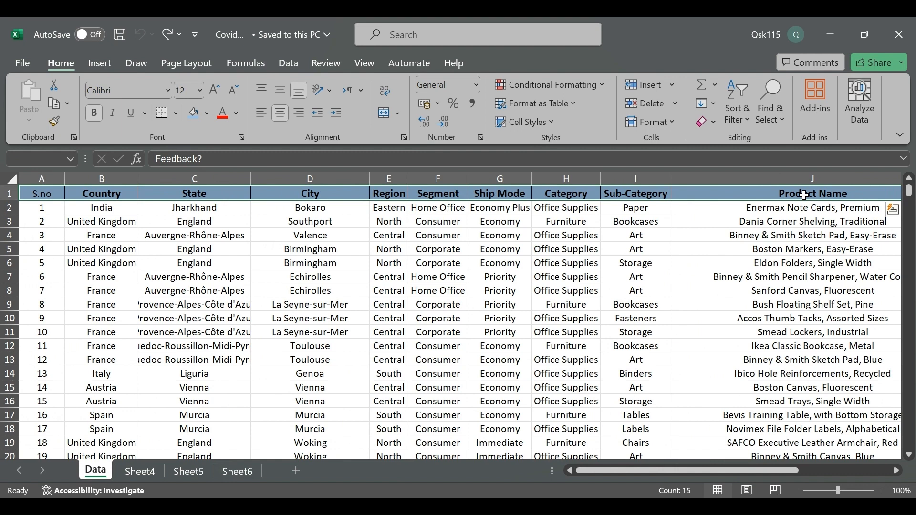
pyautogui.click(499, 347)
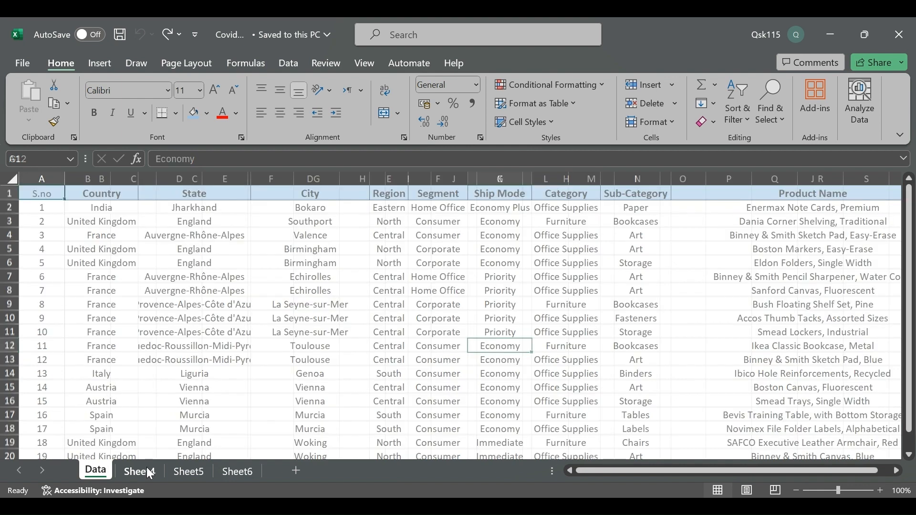
# Step: View Sheet4, Sheet5 and Sheet6 by picking each sheet directly, and return to the Data sheet
pyautogui.click(149, 472)
pyautogui.click(189, 475)
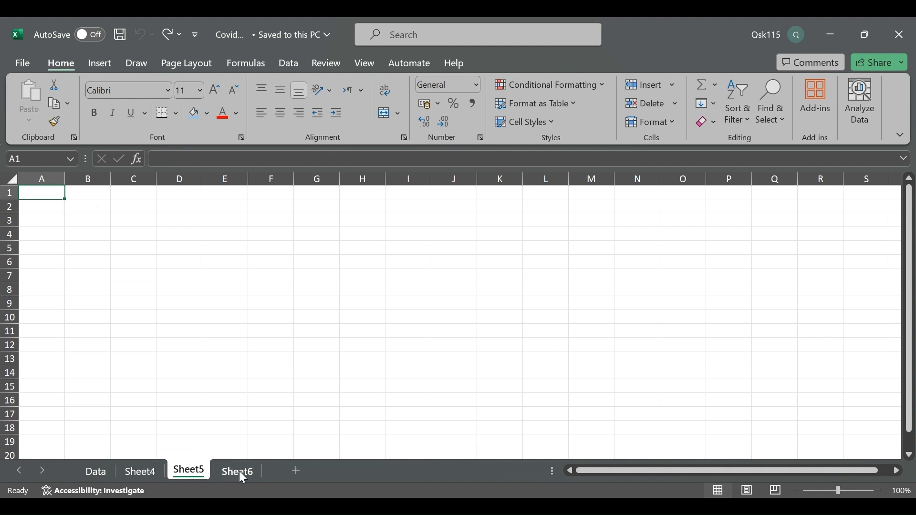
pyautogui.click(242, 478)
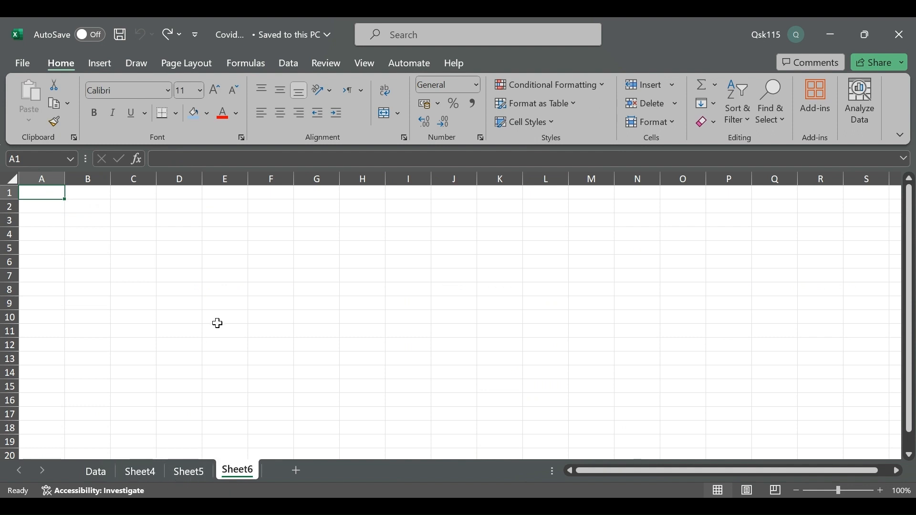
pyautogui.click(93, 474)
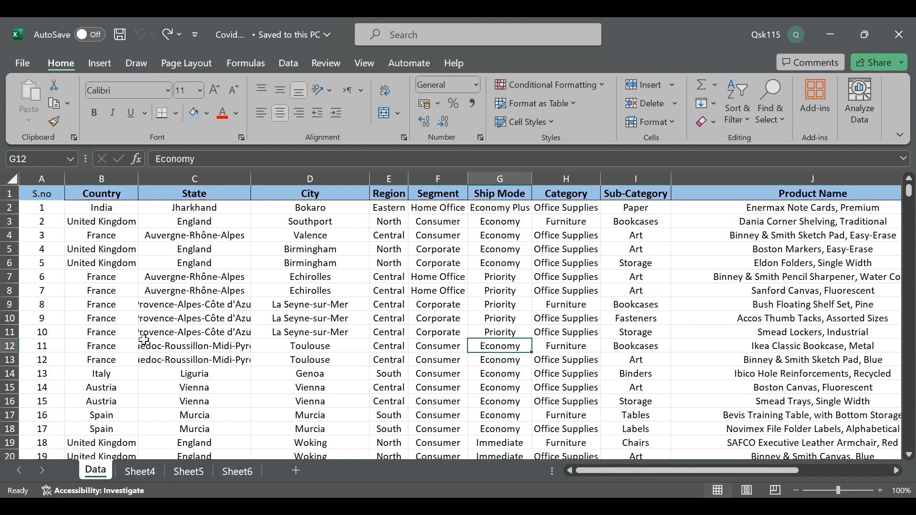
pyautogui.click(148, 474)
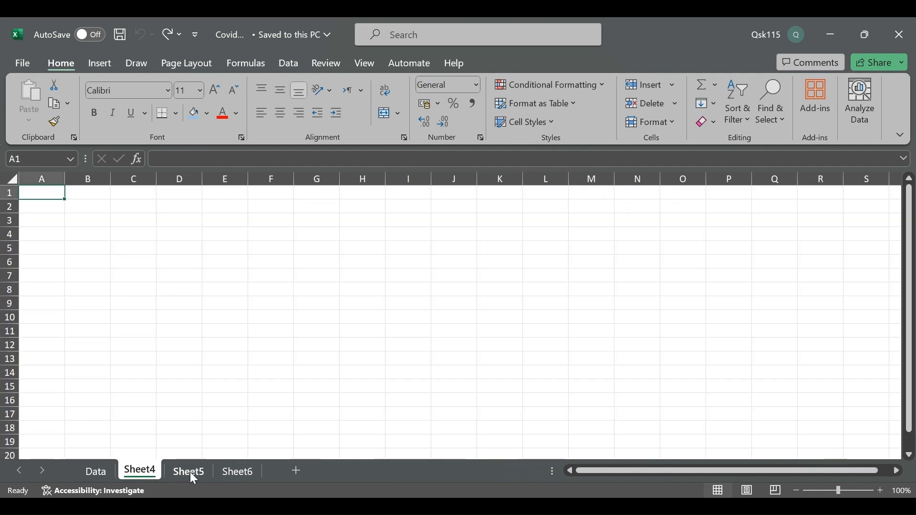
pyautogui.click(190, 472)
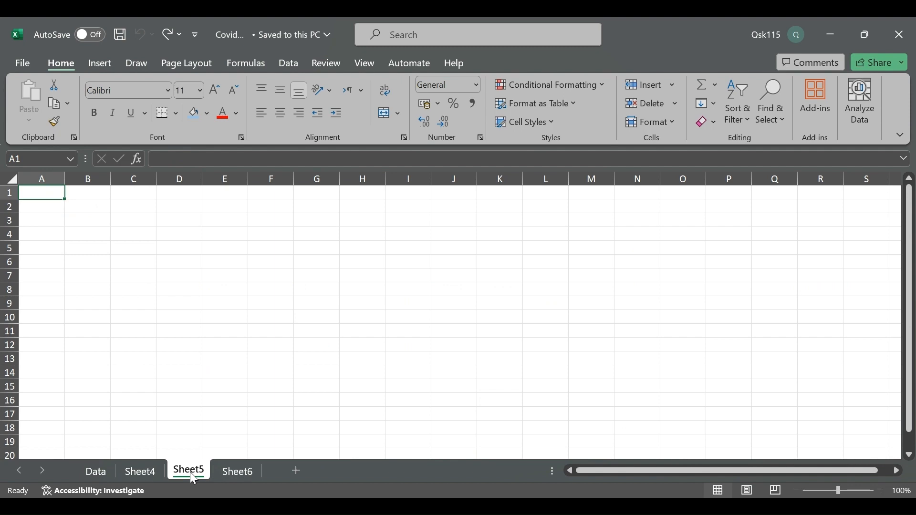
pyautogui.click(102, 468)
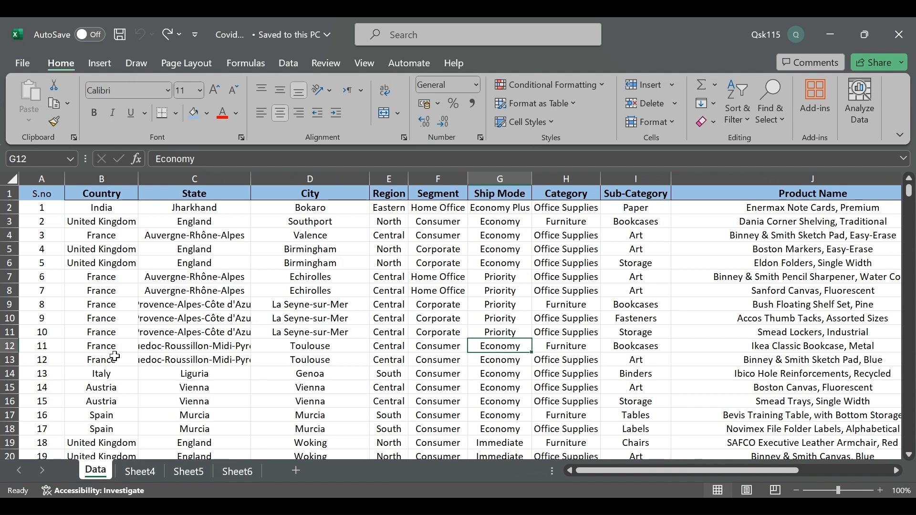
# Step: Cycle forward one sheet at a time from Data to Sheet6, and back through the sheets to Data
pyautogui.hotkey('ctrl', 'pagedown')
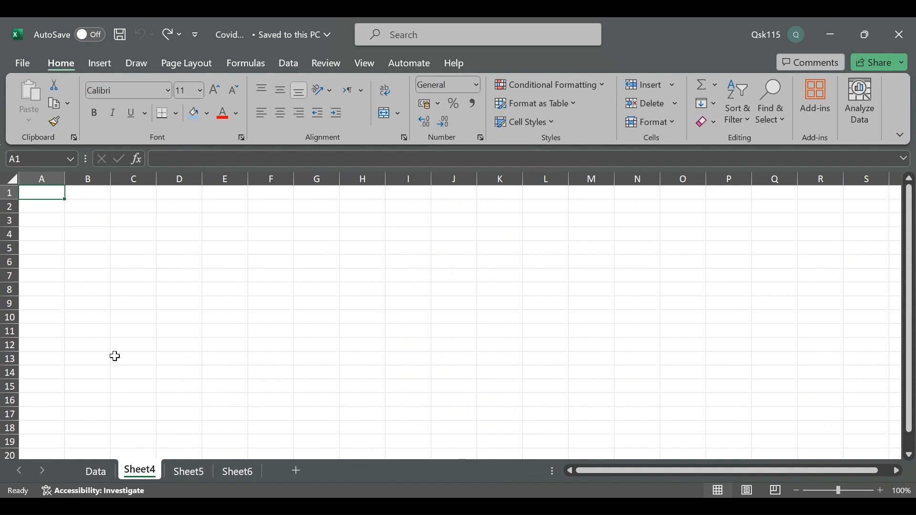
pyautogui.hotkey('ctrl', 'pagedown')
pyautogui.hotkey('ctrl', 'pagedown')
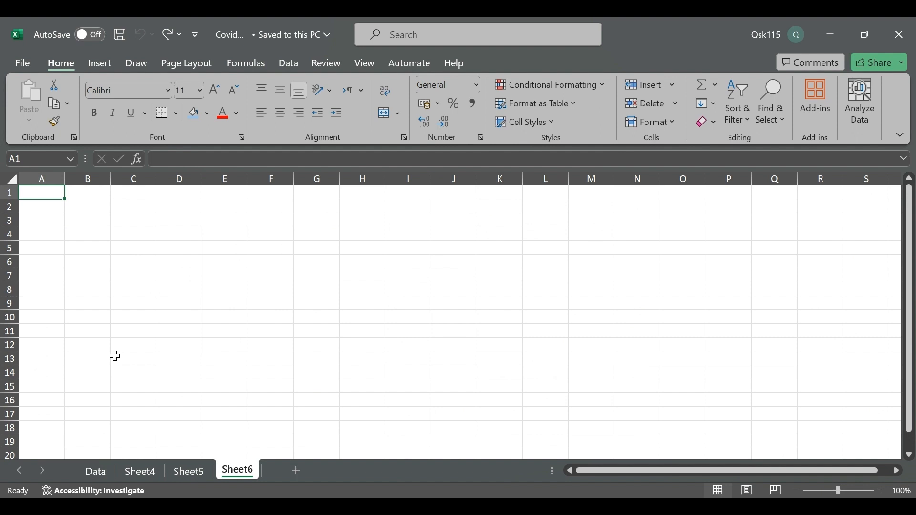
pyautogui.hotkey('ctrl', 'pageup')
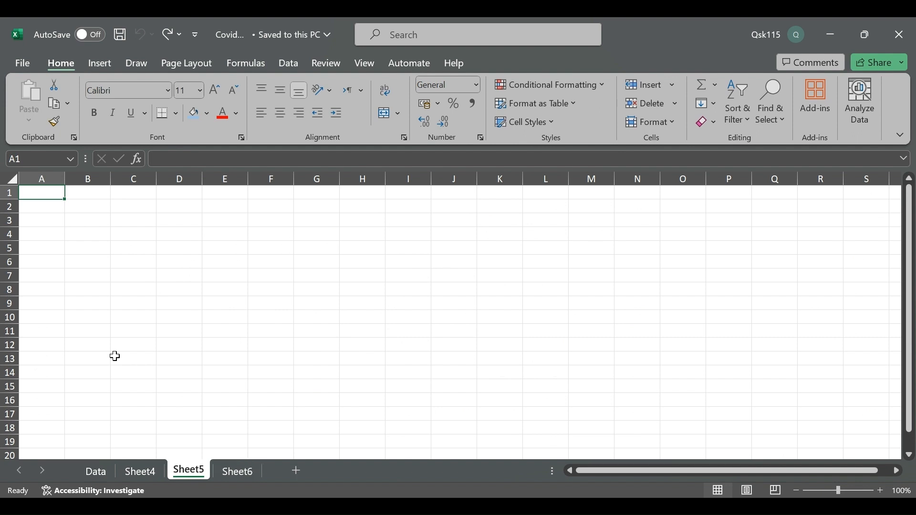
pyautogui.hotkey('ctrl', 'pageup')
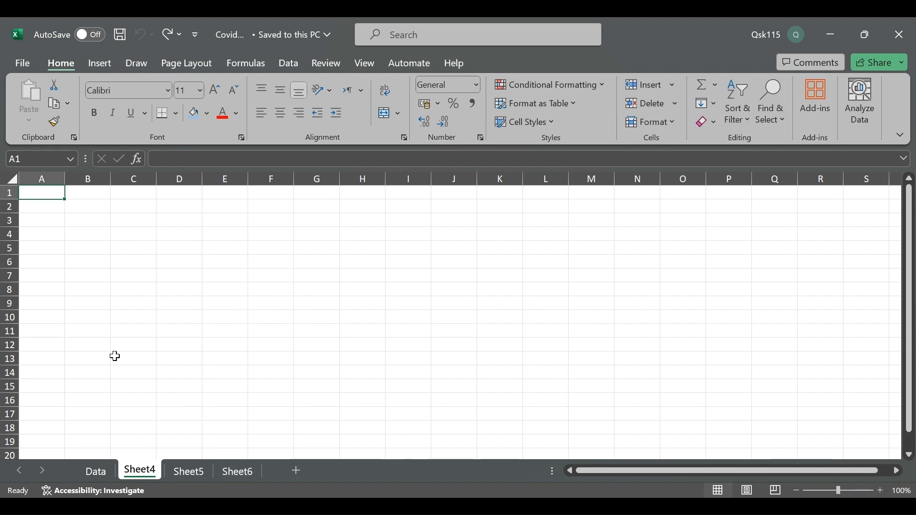
pyautogui.hotkey('ctrl', 'pageup')
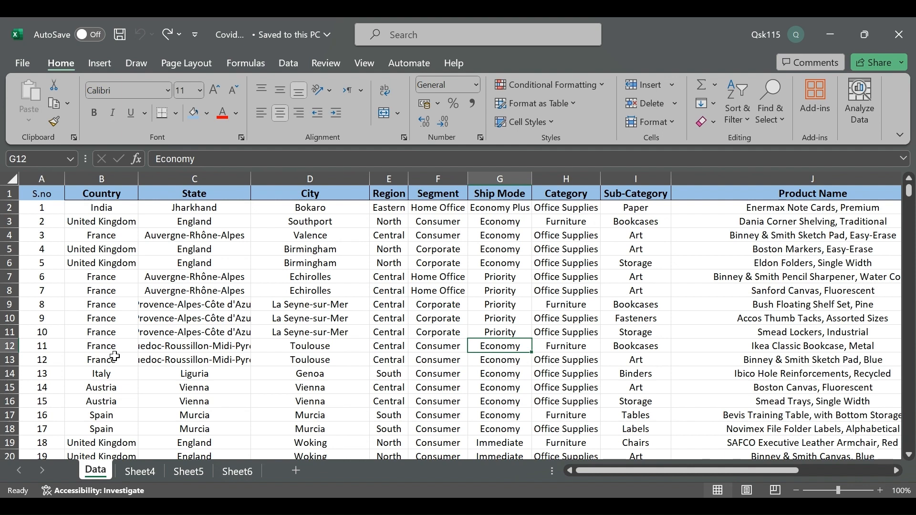
# Step: Select entire rows 1 through 35 on the Data sheet
pyautogui.click(245, 318)
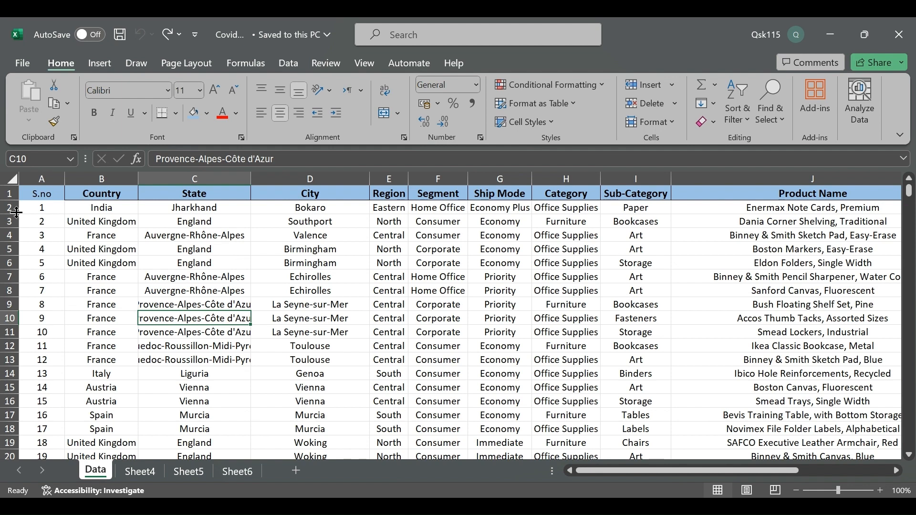
pyautogui.click(7, 195)
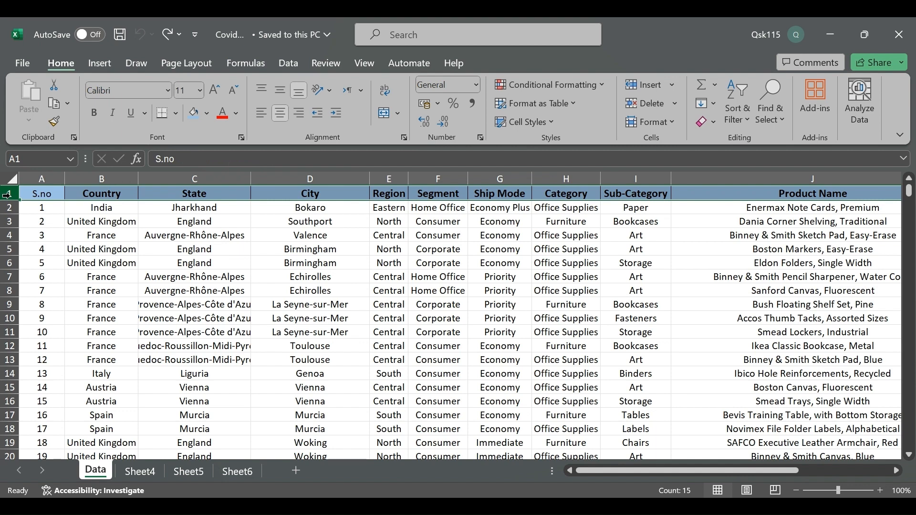
pyautogui.moveTo(7, 194); pyautogui.dragTo(8, 448)
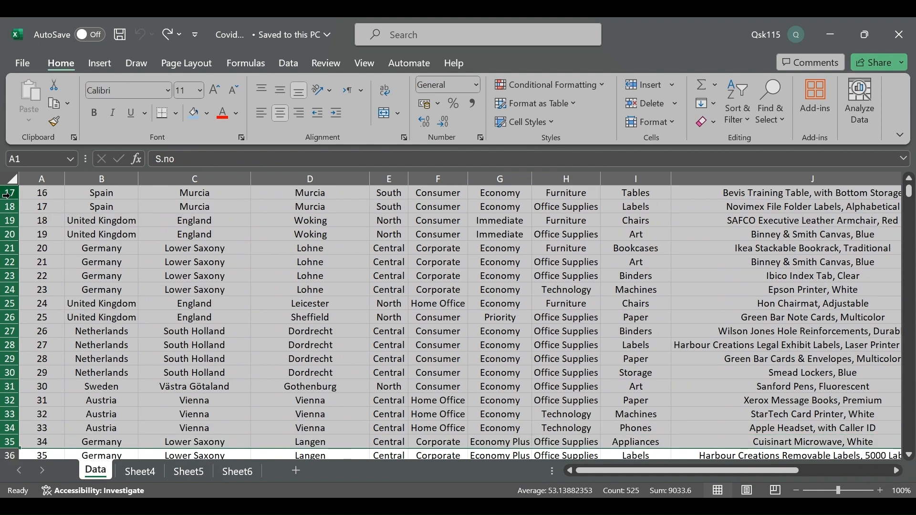
# Step: Select the entire dataset starting from cell G18, and reduce the selection to cell D14
pyautogui.click(507, 333)
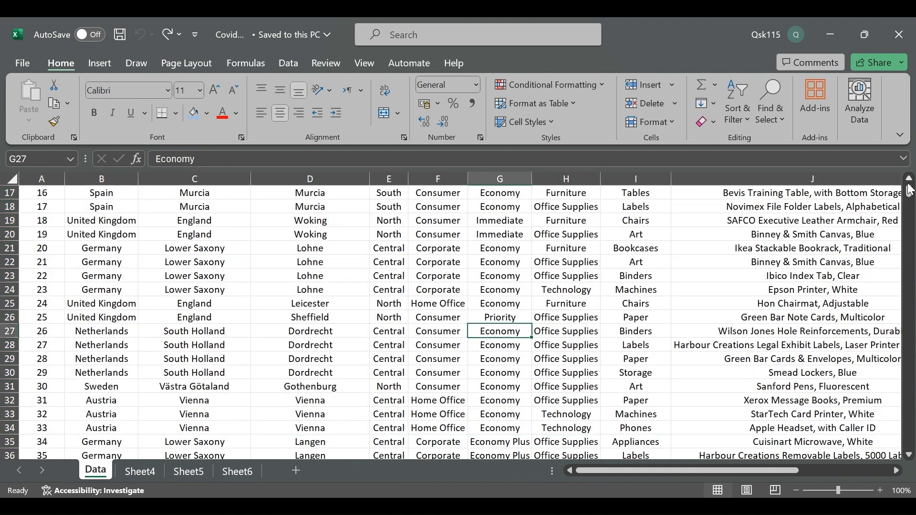
pyautogui.scroll(2, 911, 189)
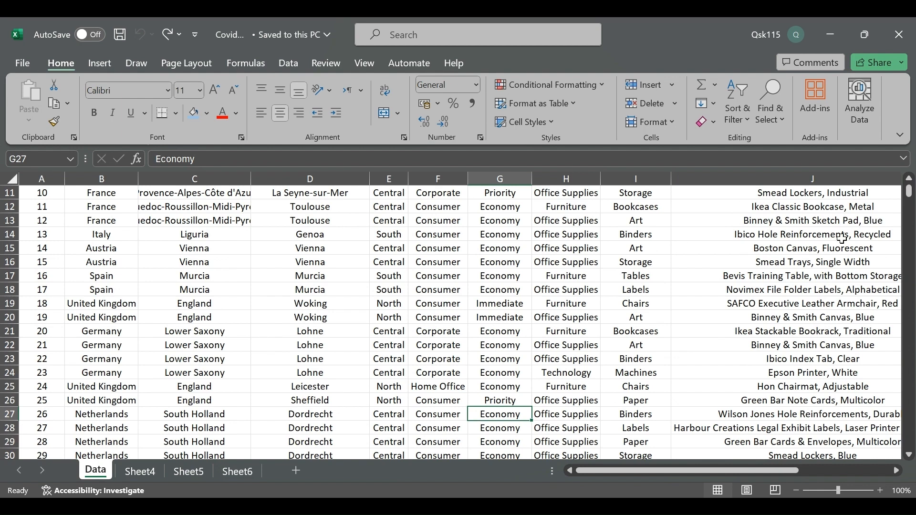
pyautogui.click(513, 285)
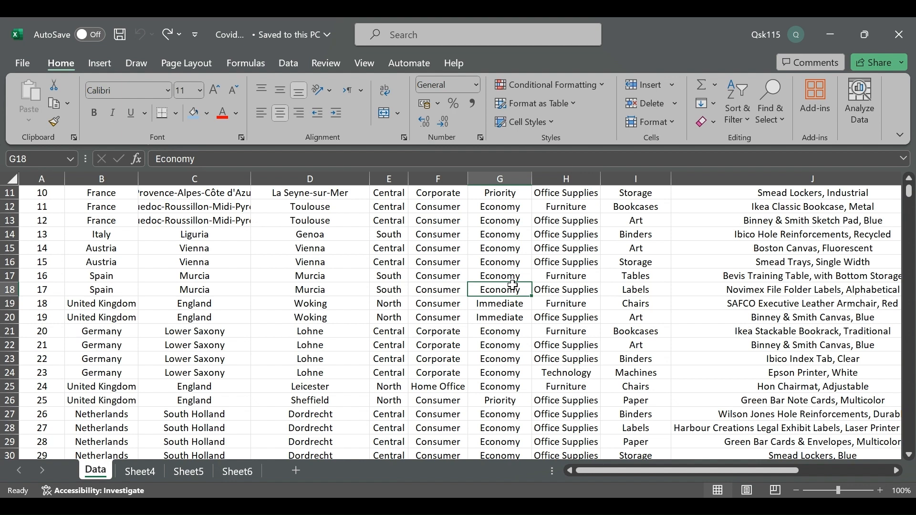
pyautogui.hotkey('ctrl', 'a')
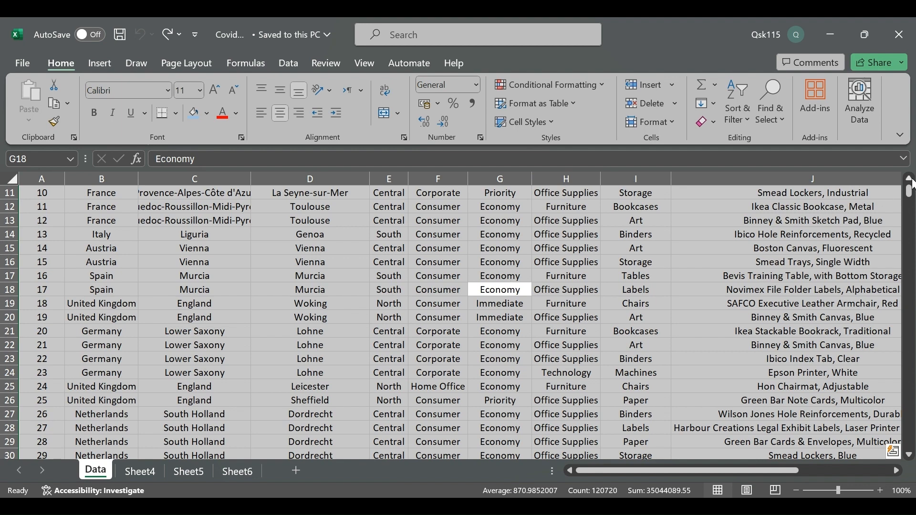
pyautogui.scroll(4, 912, 183)
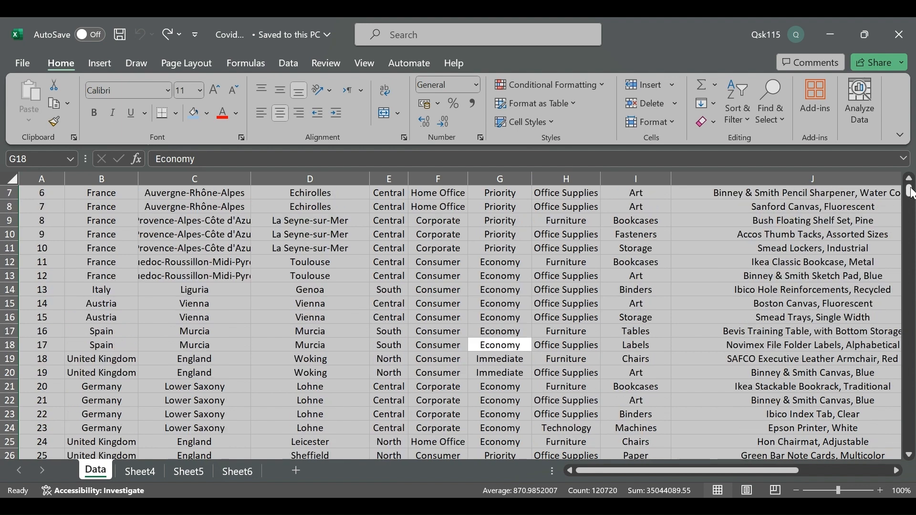
pyautogui.click(351, 375)
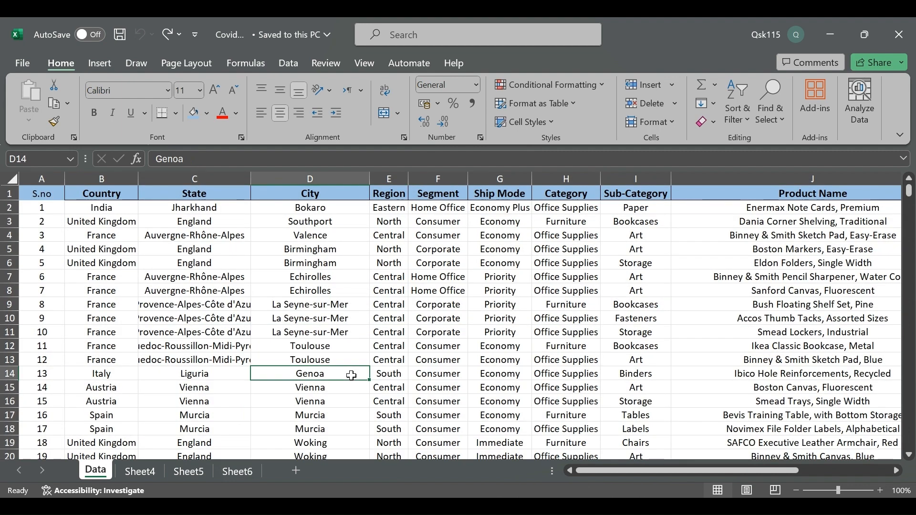
# Step: Select the entire dataset starting from cell J8 and bring its last column, Feedback?, into view
pyautogui.click(490, 317)
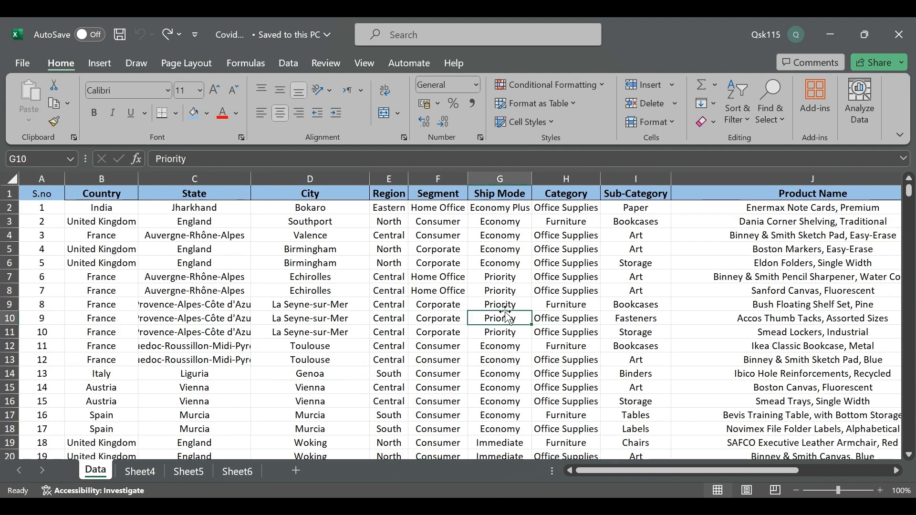
pyautogui.click(573, 303)
pyautogui.click(634, 279)
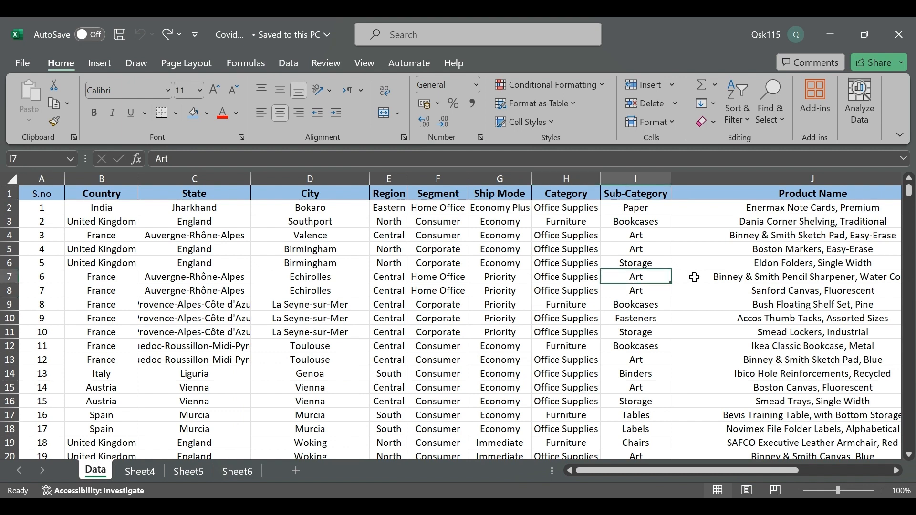
pyautogui.click(793, 288)
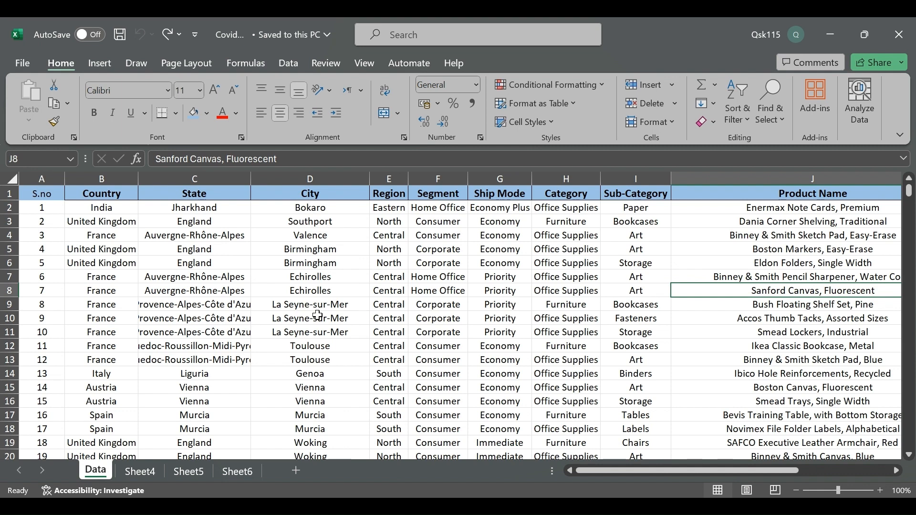
pyautogui.hotkey('ctrl', 'a')
pyautogui.hscroll(2, 318, 316)
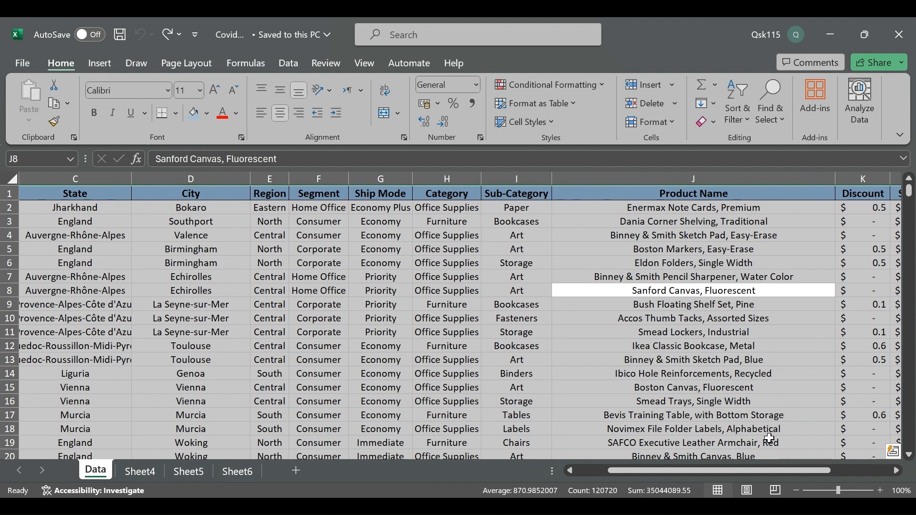
pyautogui.click(897, 471)
pyautogui.click(897, 471)
pyautogui.click(896, 471)
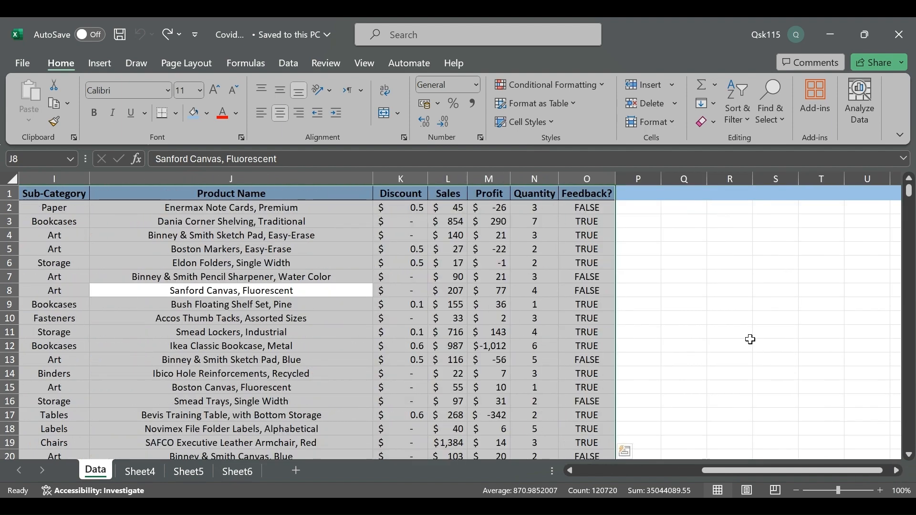
# Step: Enter a person's name in cell R8, separated from the dataset by empty columns
pyautogui.click(725, 291)
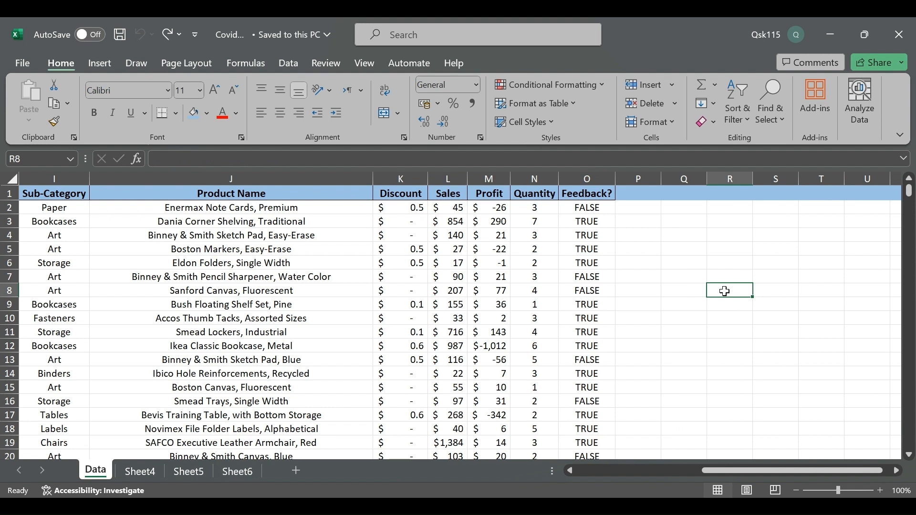
pyautogui.write('Putul')
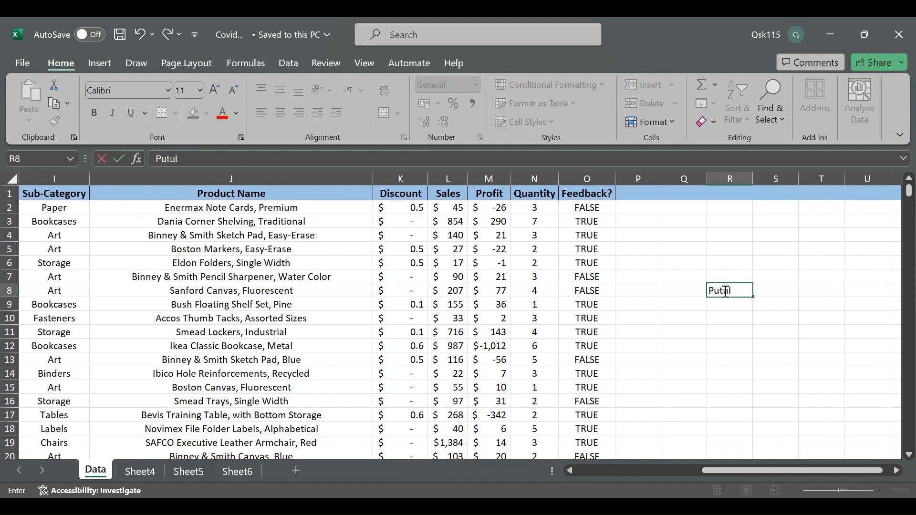
pyautogui.click(720, 319)
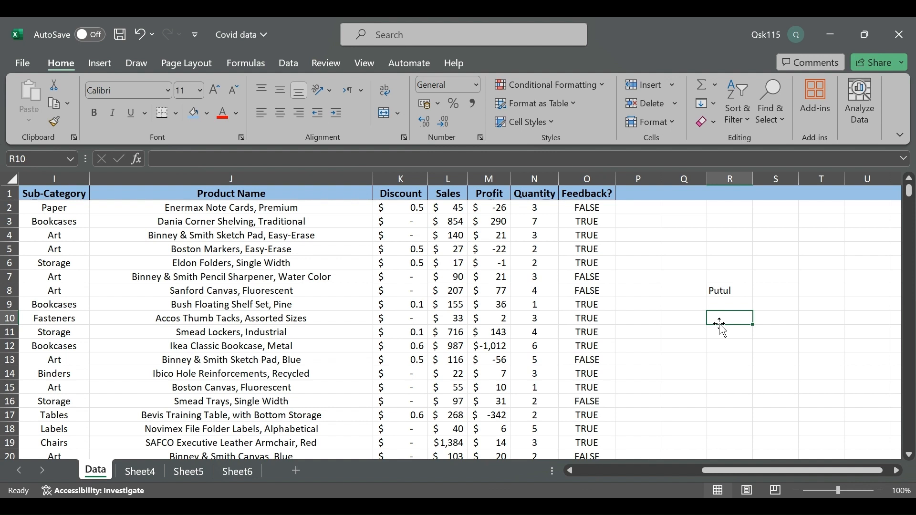
# Step: Select the entire dataset from cell J9, and point out empty cells P8 and Q8 separating it from the entry in R8
pyautogui.click(259, 305)
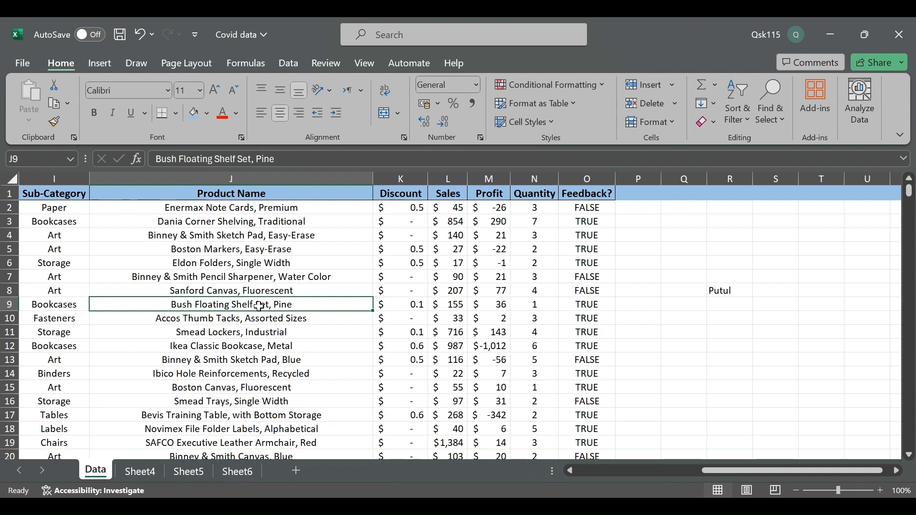
pyautogui.hotkey('ctrl', 'a')
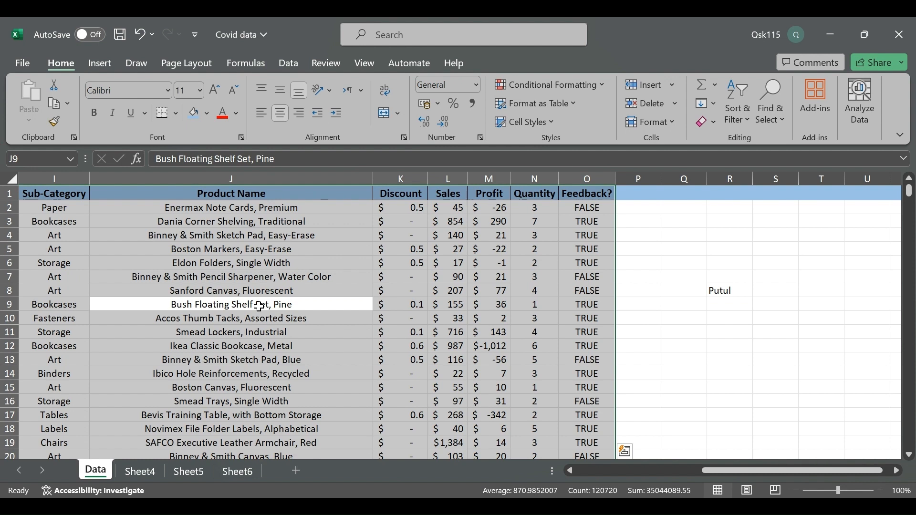
pyautogui.click(637, 323)
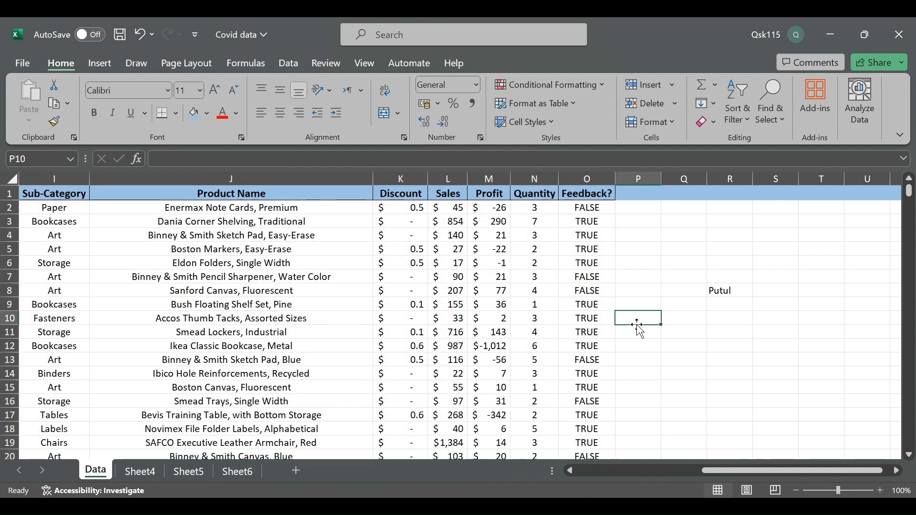
pyautogui.click(635, 294)
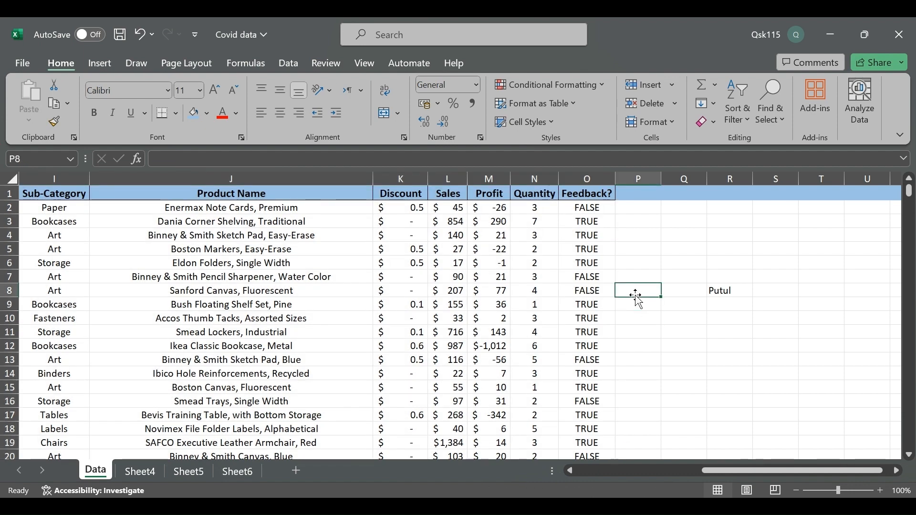
pyautogui.click(686, 294)
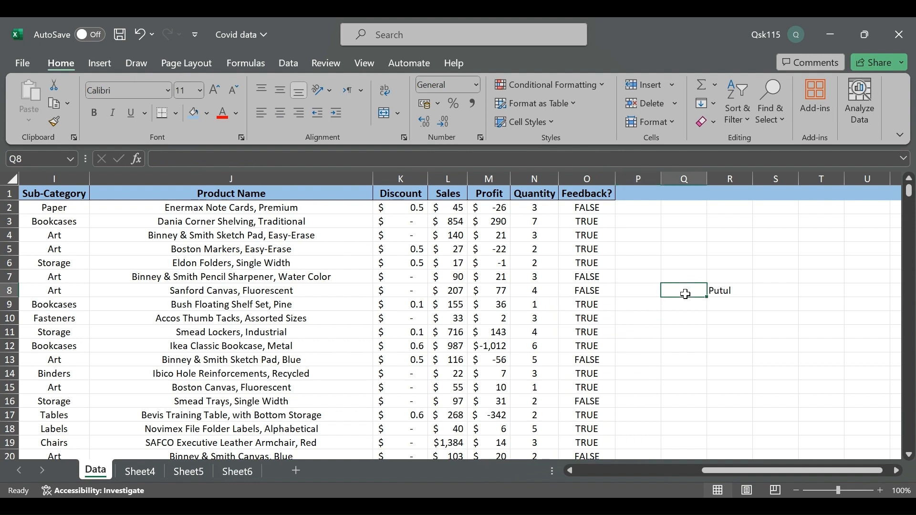
pyautogui.click(640, 293)
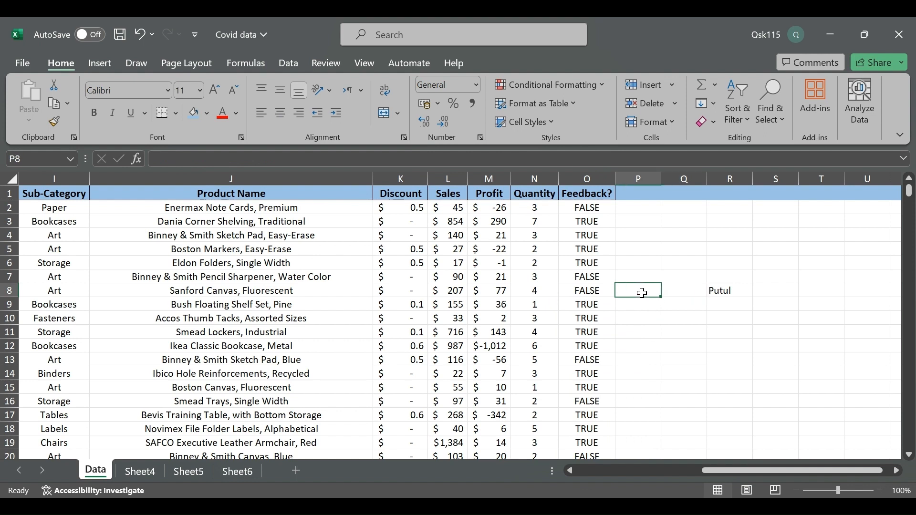
pyautogui.click(675, 291)
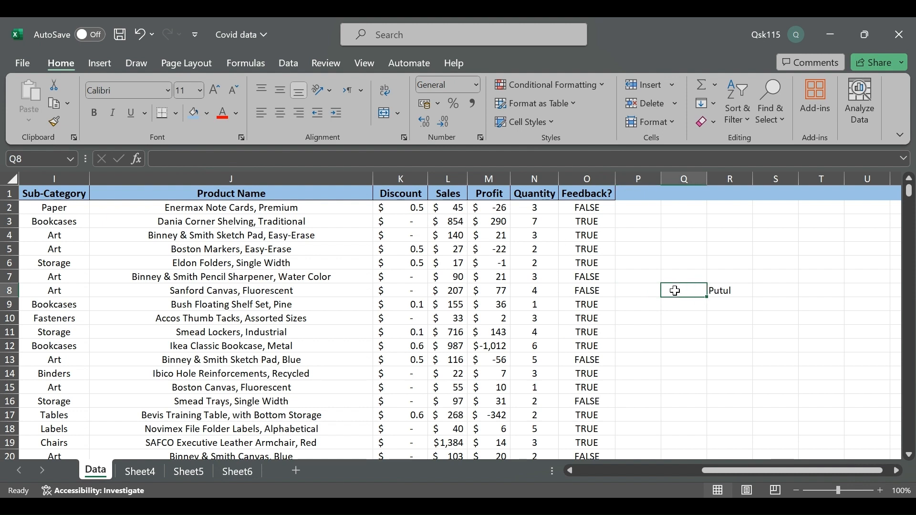
pyautogui.click(723, 290)
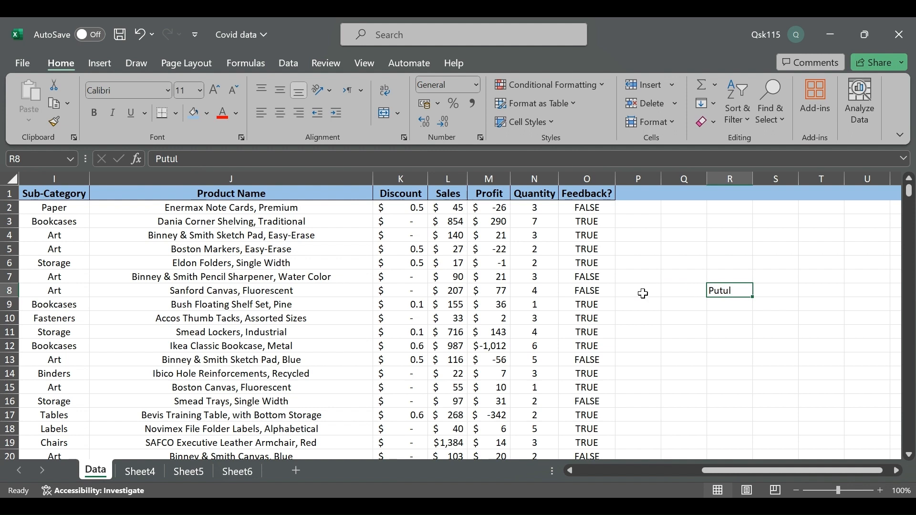
# Step: Enter the person's name in cell P8, directly beside the dataset, and clear the entry in R8
pyautogui.click(627, 291)
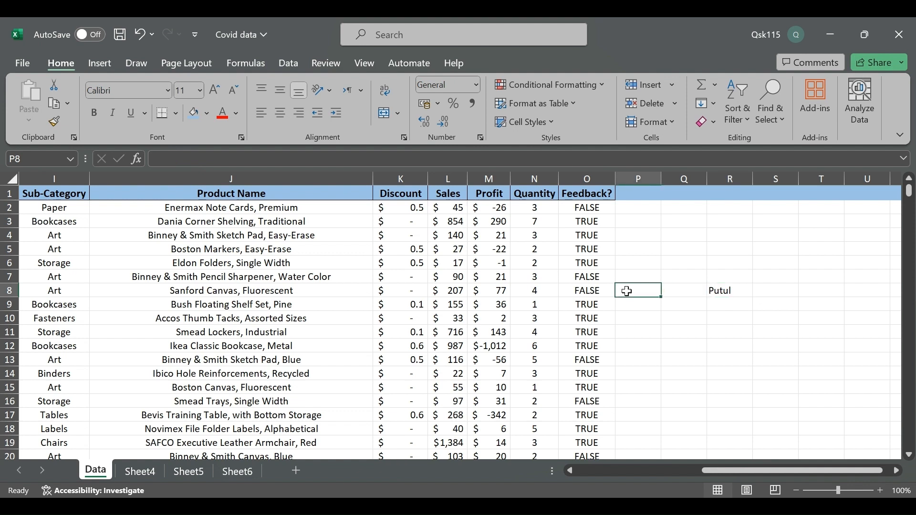
pyautogui.write('Putul')
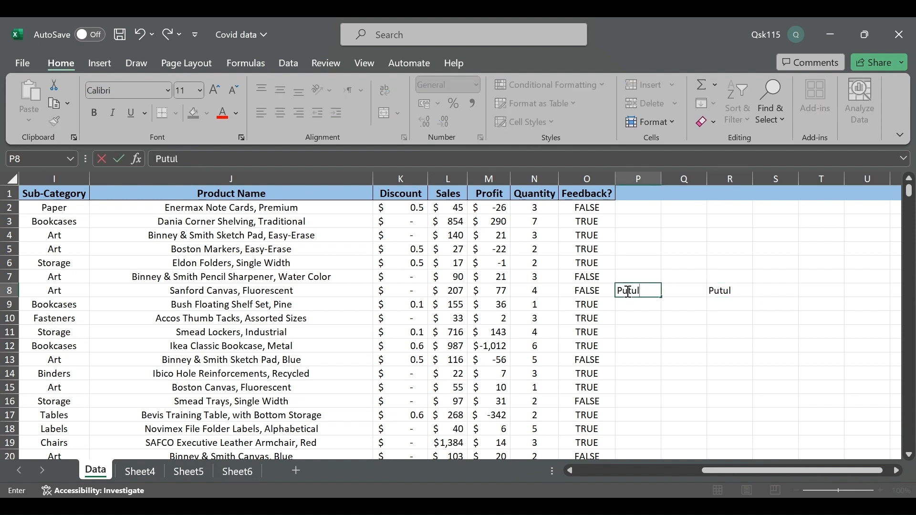
pyautogui.click(738, 296)
pyautogui.press('Delete')
# Step: Select the entire dataset together with adjoining column P starting from cell O12, and go back to cell E13
pyautogui.click(563, 350)
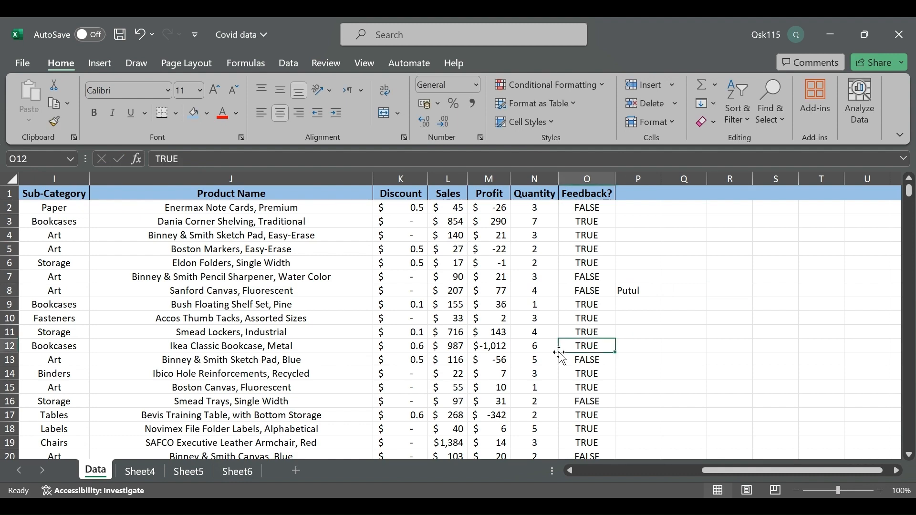
pyautogui.hotkey('ctrl', 'a')
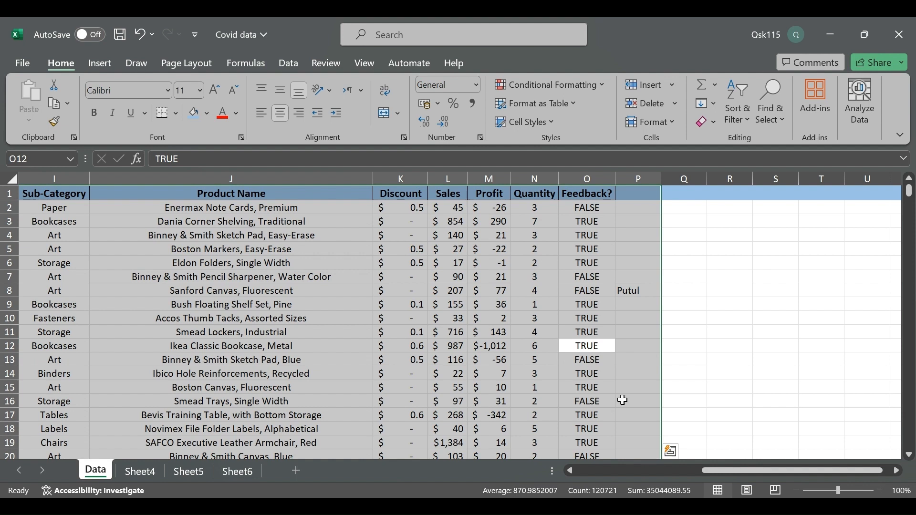
pyautogui.click(638, 402)
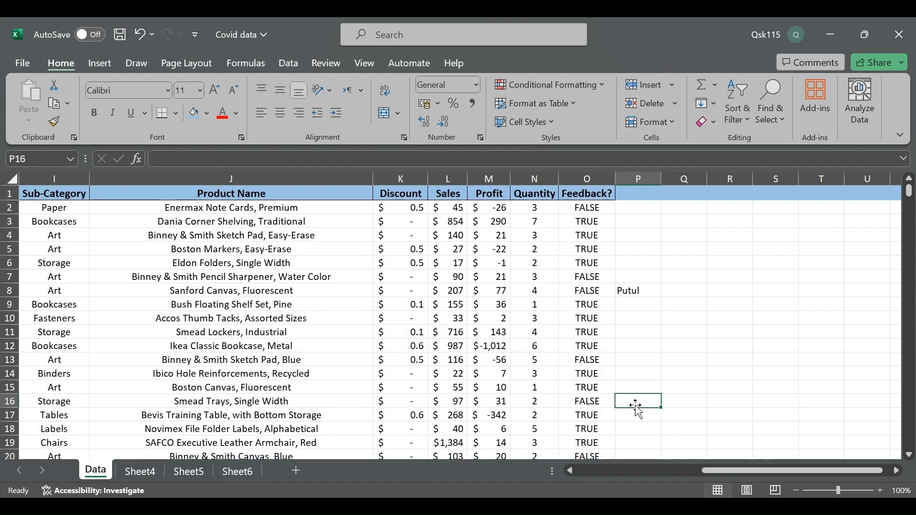
pyautogui.click(590, 471)
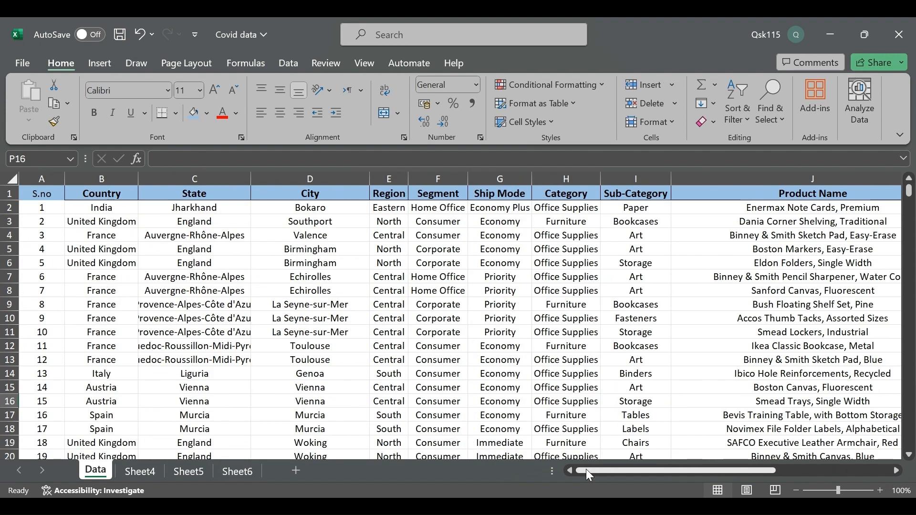
pyautogui.click(406, 356)
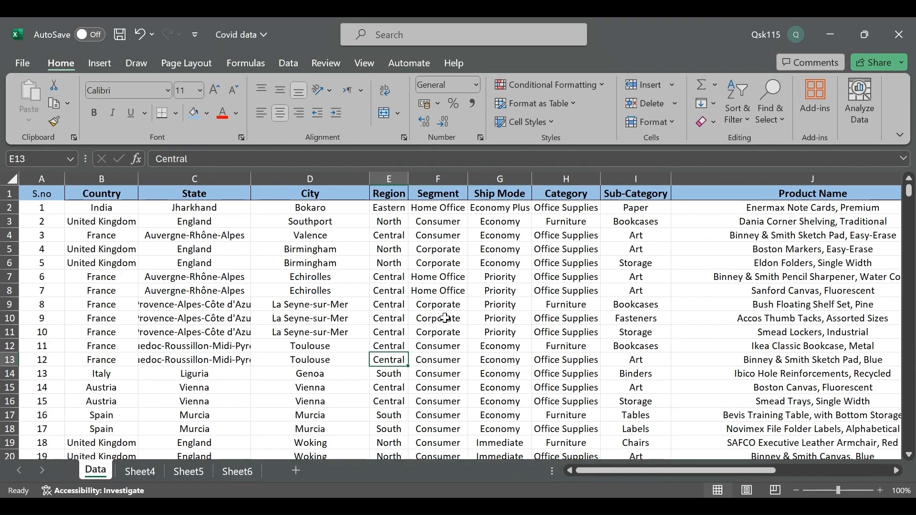
# Step: Copy the state in cell C5, and select cells E4 and C3 in turn as possible destinations
pyautogui.click(197, 250)
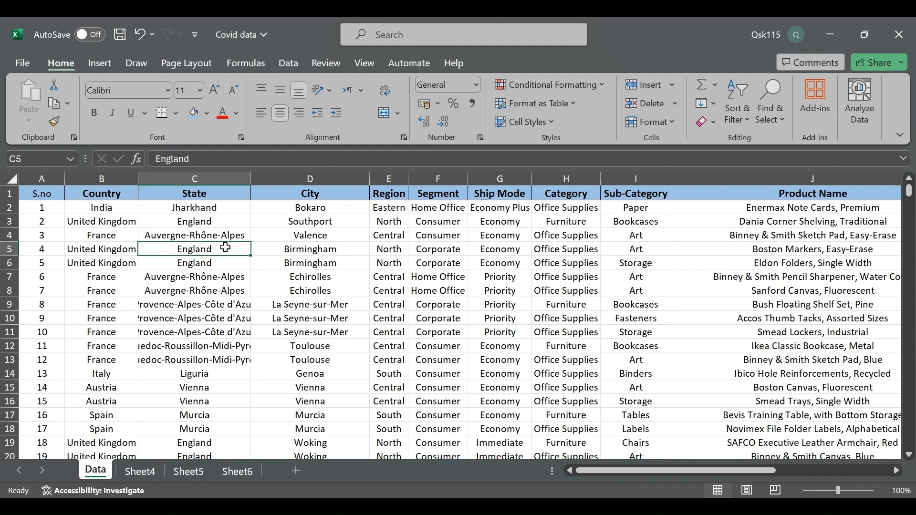
pyautogui.hotkey('ctrl', 'c')
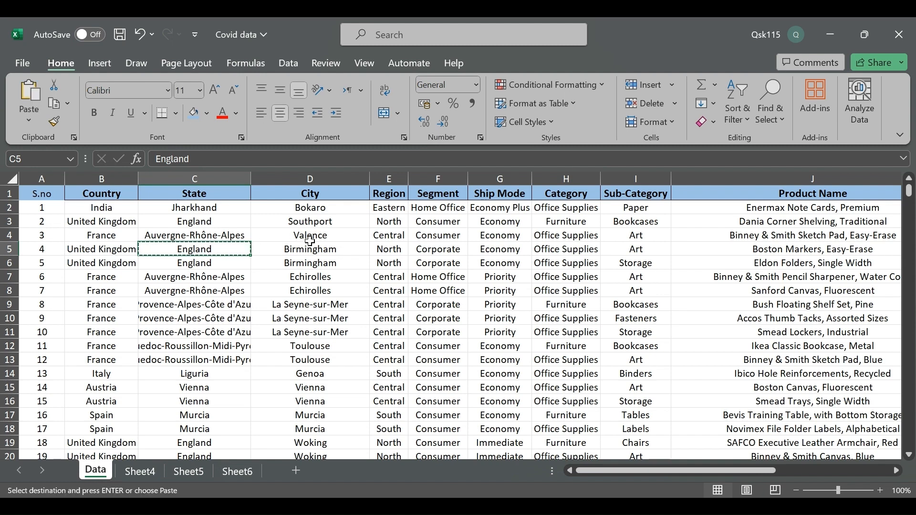
pyautogui.click(393, 236)
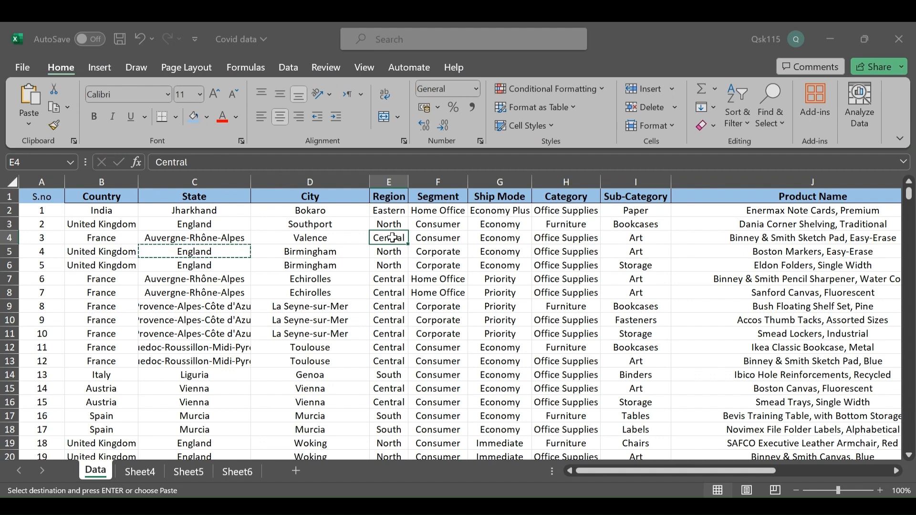
pyautogui.click(194, 225)
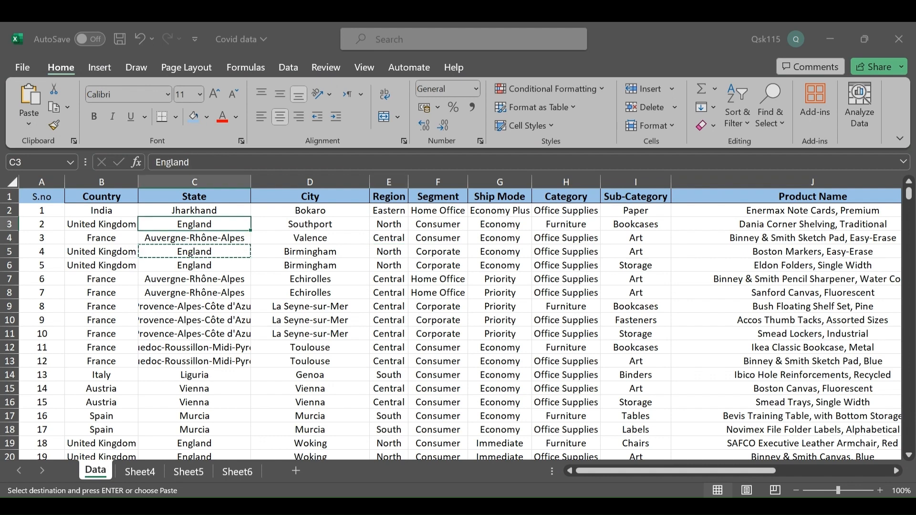